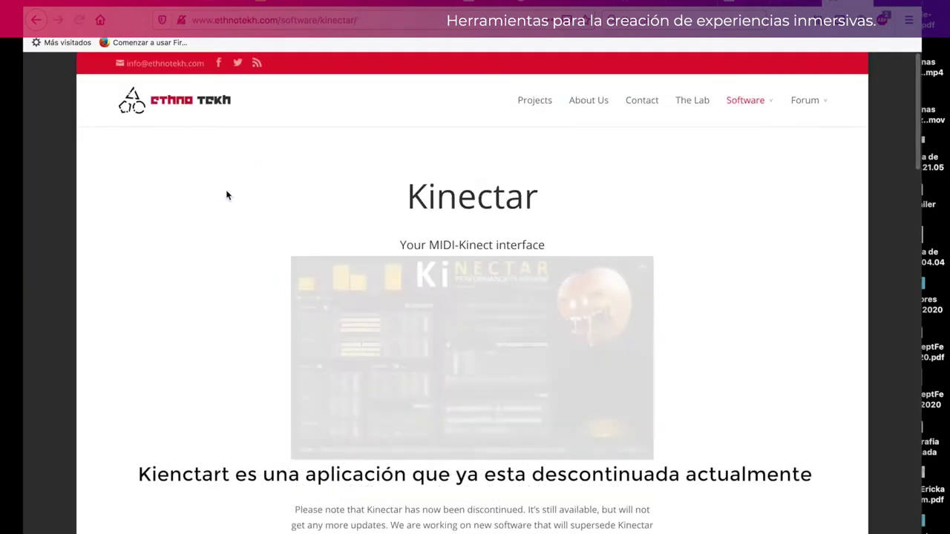
Download and save the Kinectar OS X zip file.
scroll(310, 231, down, 2)
scroll(311, 231, down, 5)
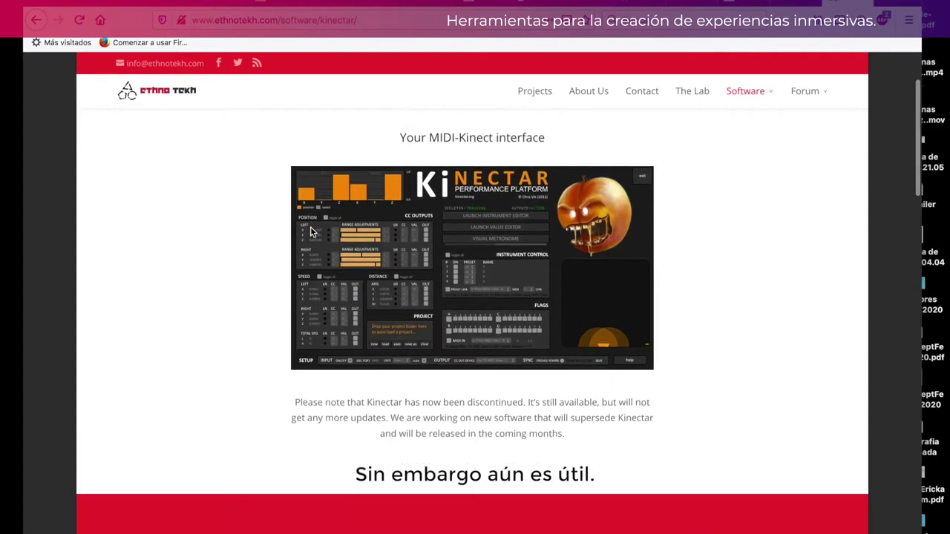
scroll(310, 232, down, 4)
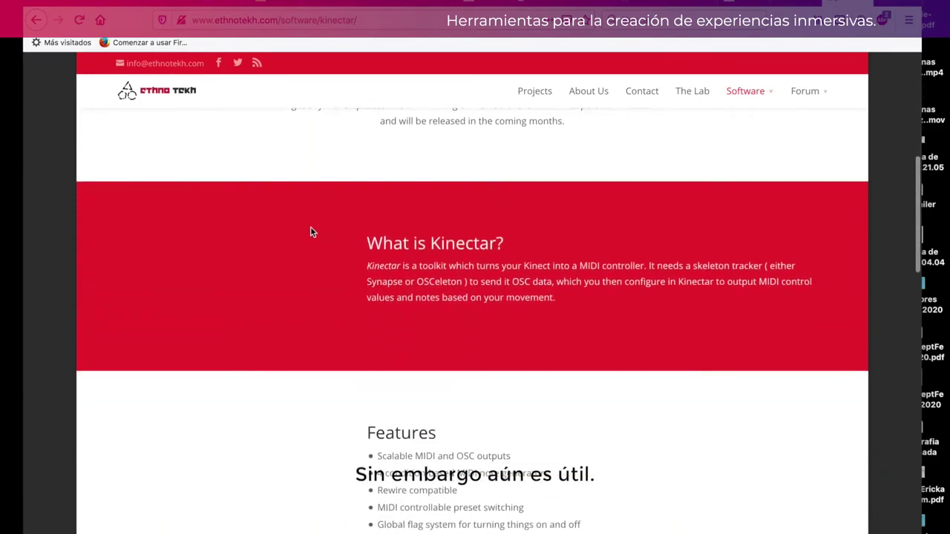
scroll(311, 232, down, 4)
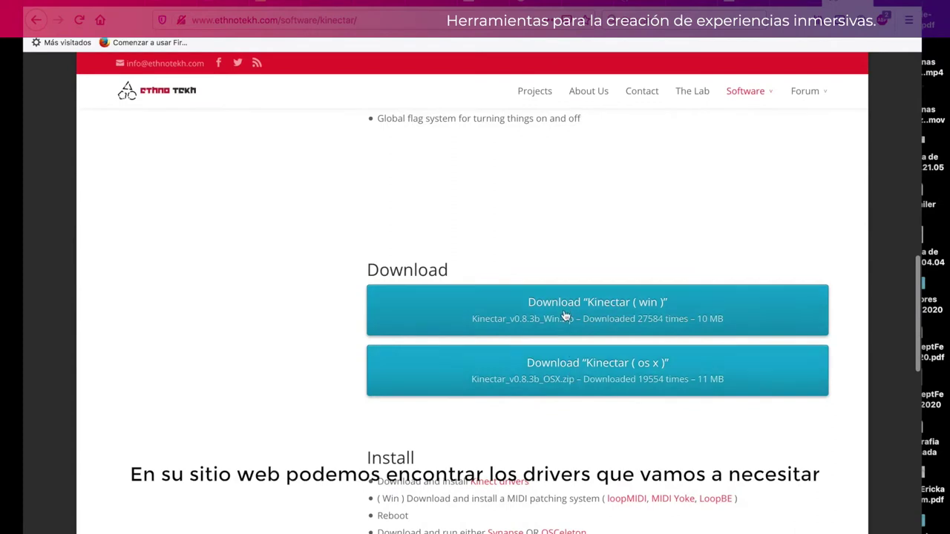
click(557, 382)
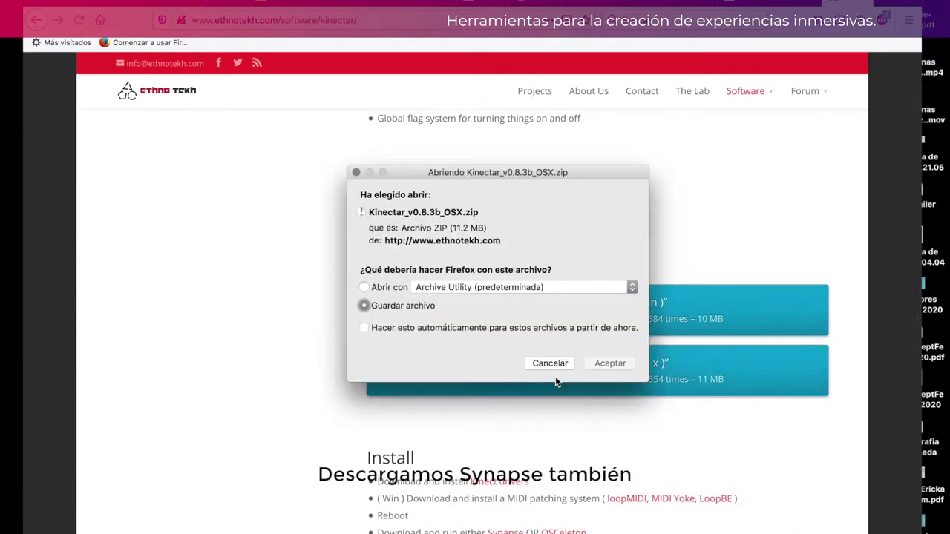
click(611, 362)
Go from the Synapse skeleton tracker's website to its download page.
scroll(613, 397, down, 2)
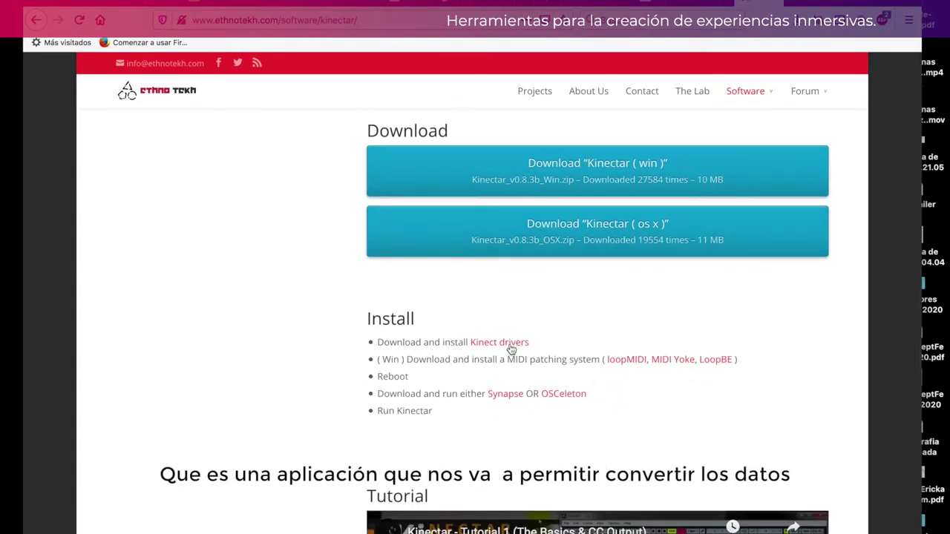
click(509, 395)
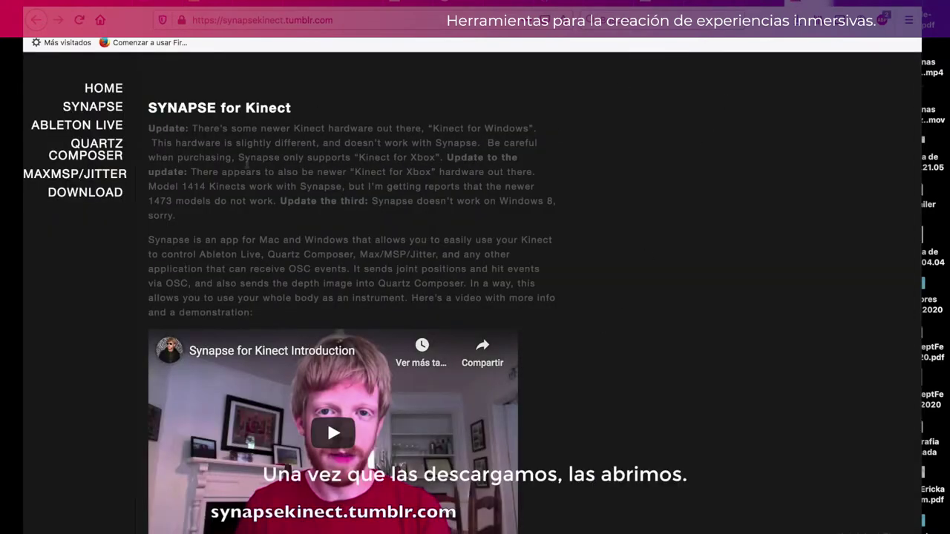
click(106, 194)
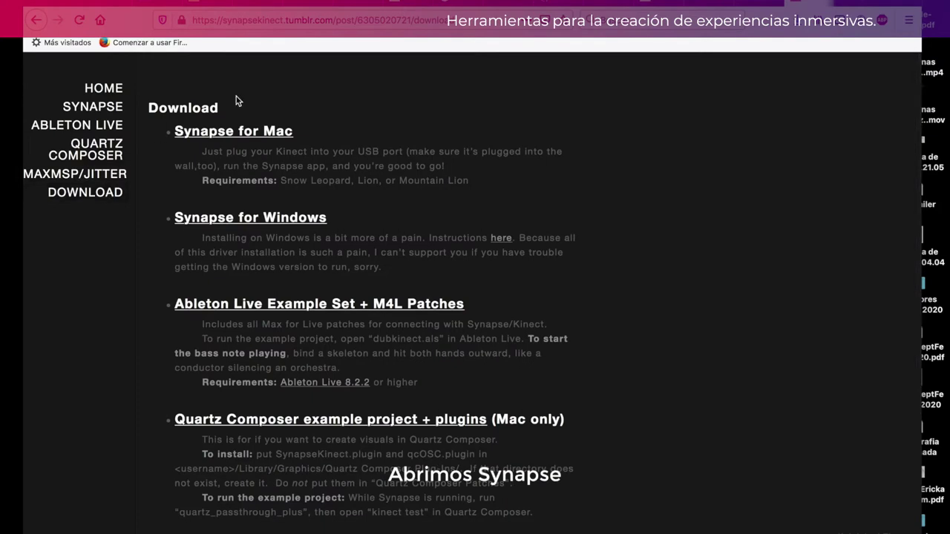
scroll(341, 132, down, 1)
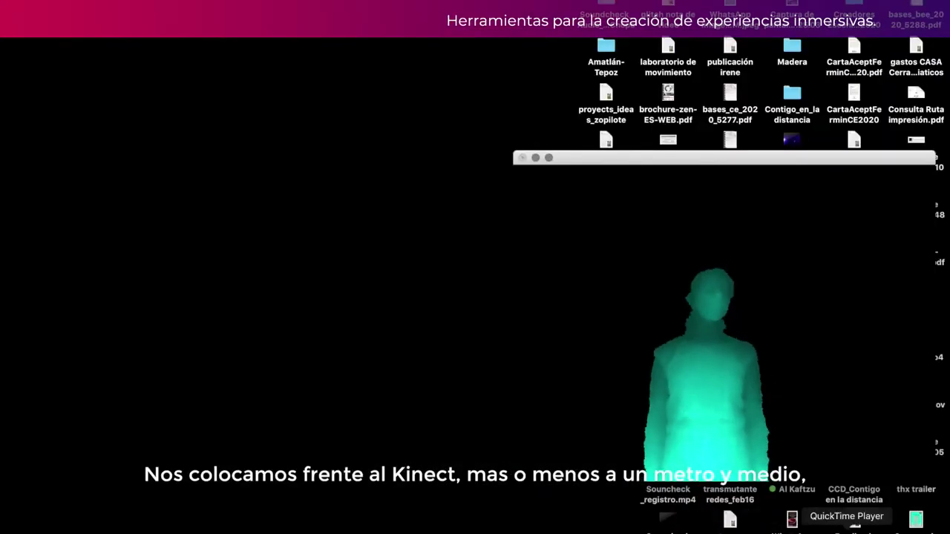
Launch Kinectar and move the Synapse depth view aside to uncover it.
click(825, 531)
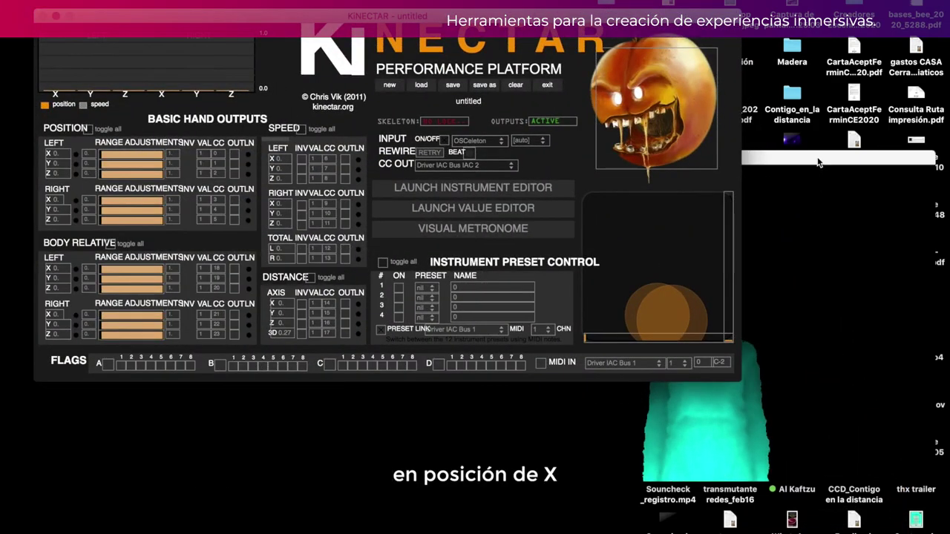
click(818, 160)
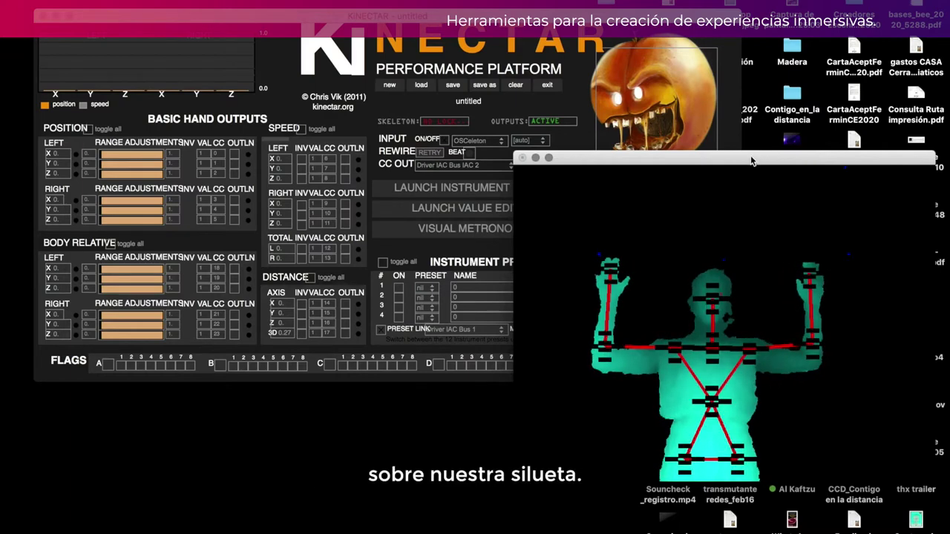
drag(818, 160, 790, 151)
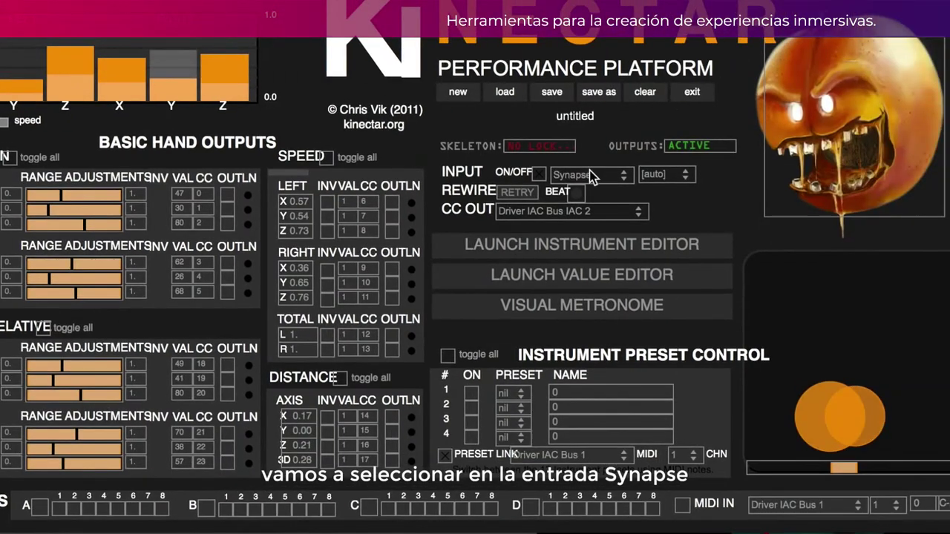
Set Kinectar's input to Synapse and its CC output to Driver IAC Bus 1.
click(821, 172)
click(586, 210)
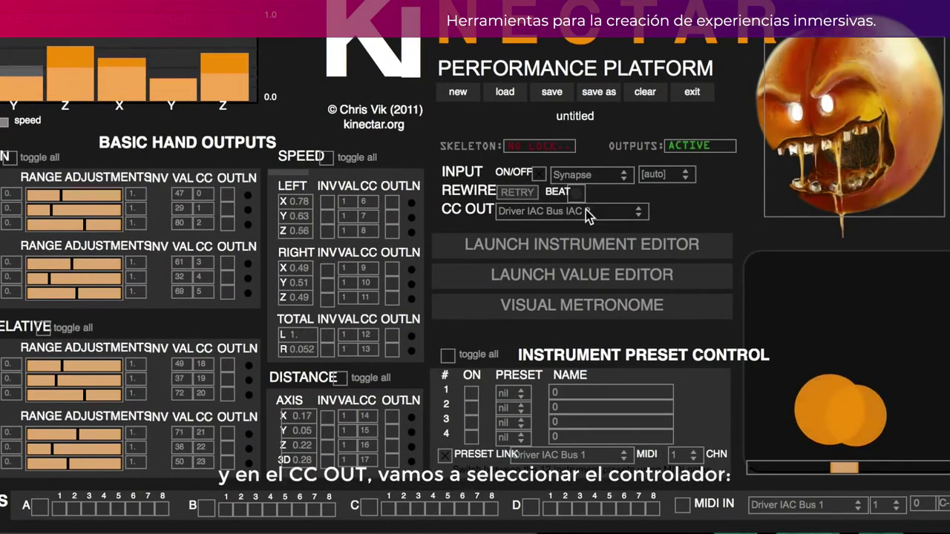
click(586, 214)
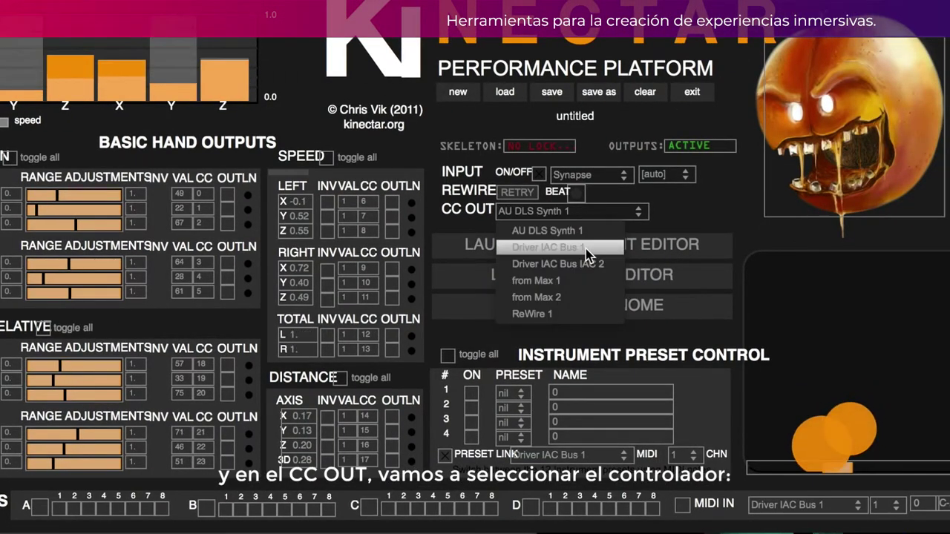
click(585, 249)
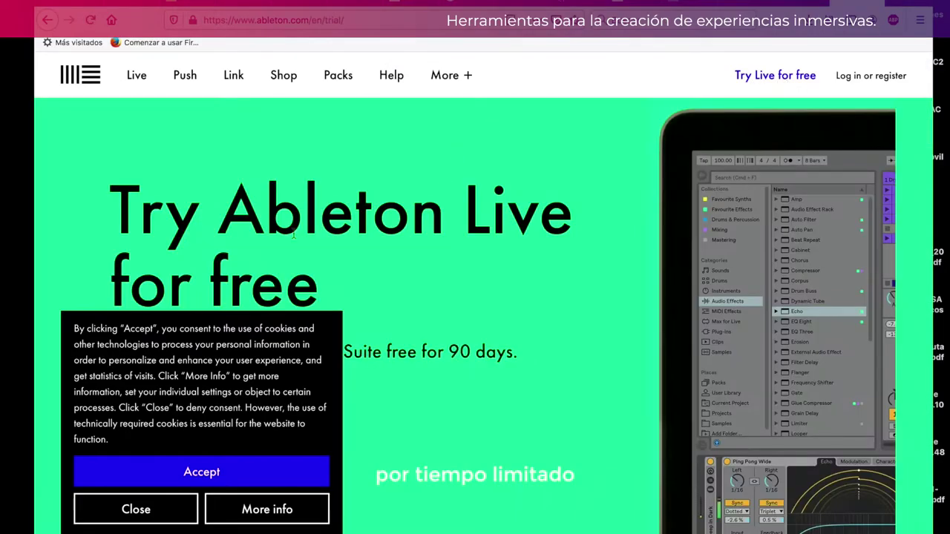
Open the Download page from ardour.org's top navigation.
scroll(215, 454, down, 3)
scroll(340, 382, up, 2)
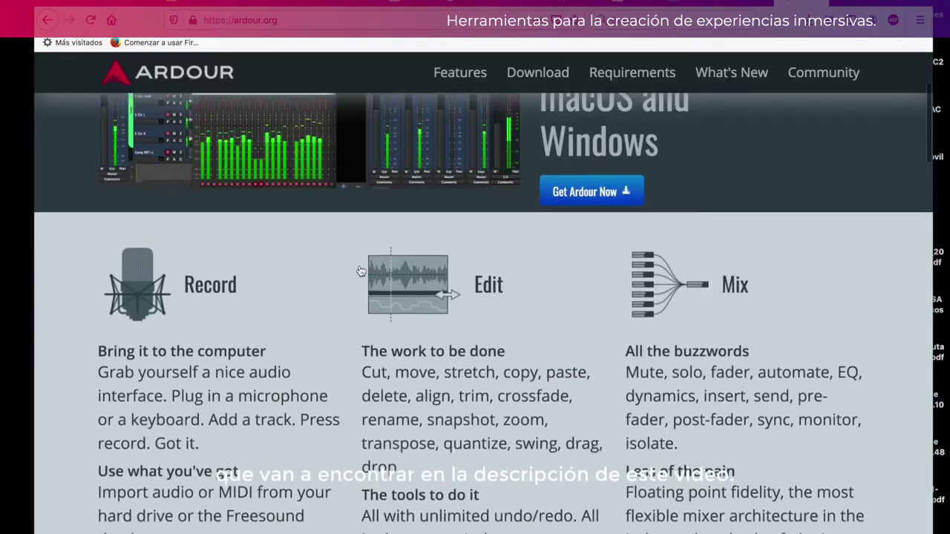
scroll(361, 270, up, 2)
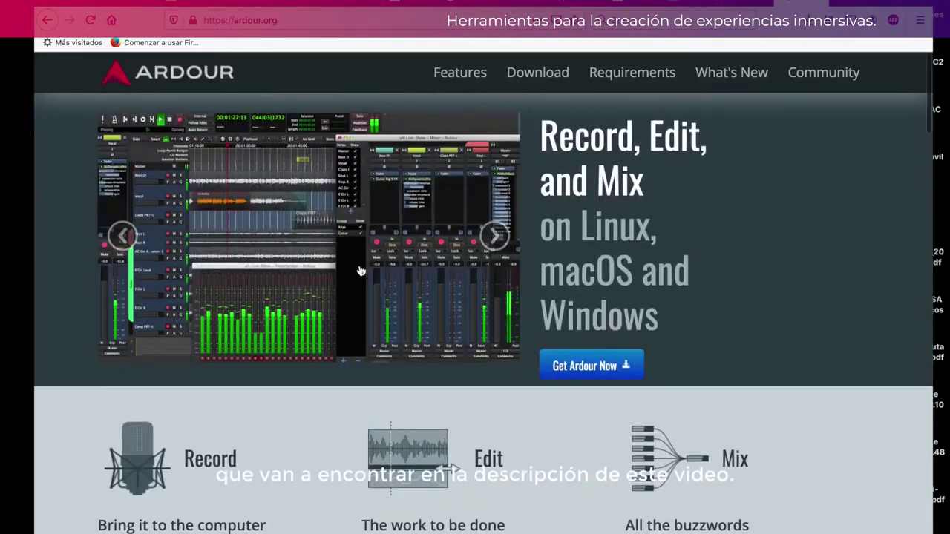
scroll(360, 269, down, 3)
scroll(361, 271, down, 5)
scroll(360, 269, up, 1)
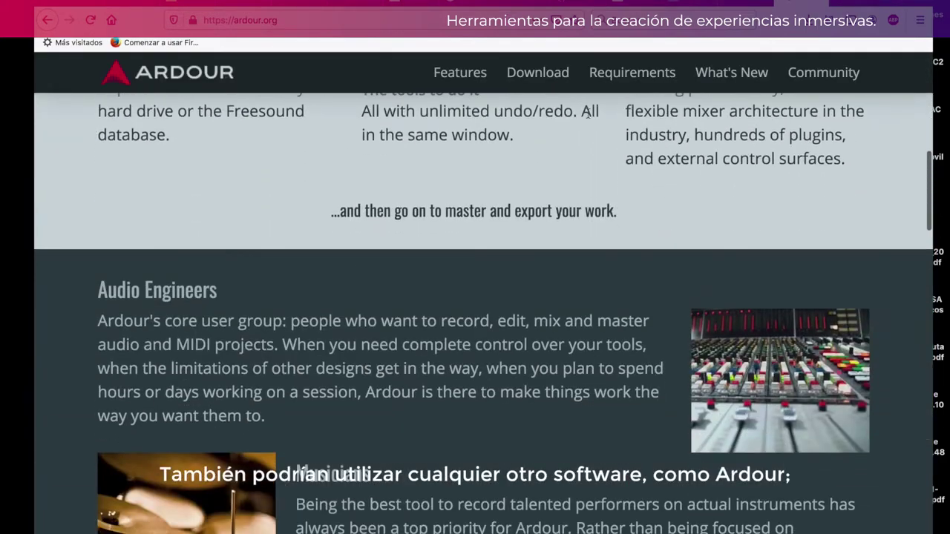
click(558, 81)
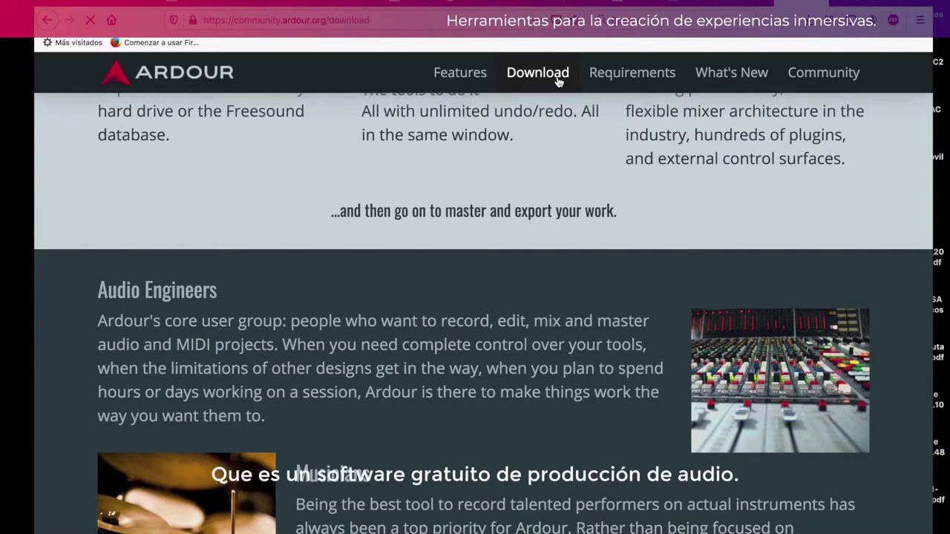
scroll(428, 277, down, 1)
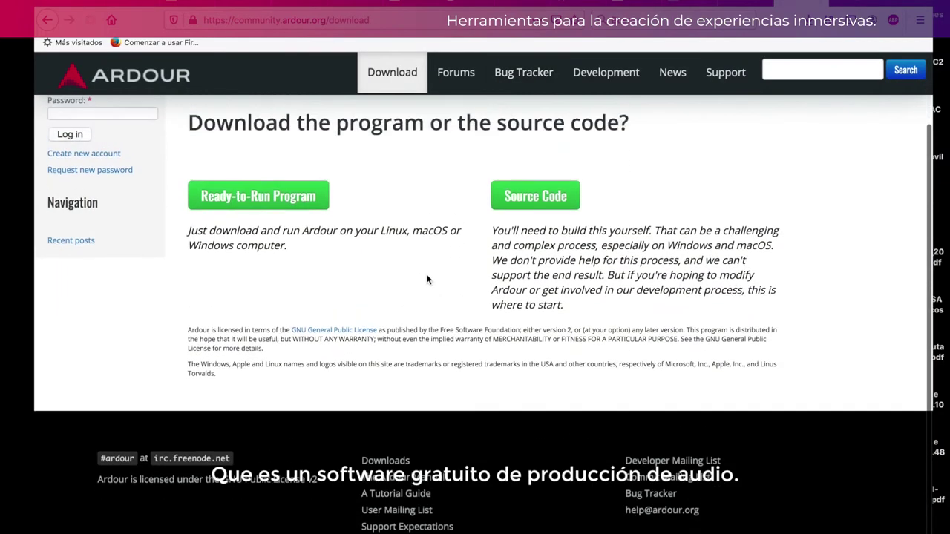
scroll(428, 277, up, 2)
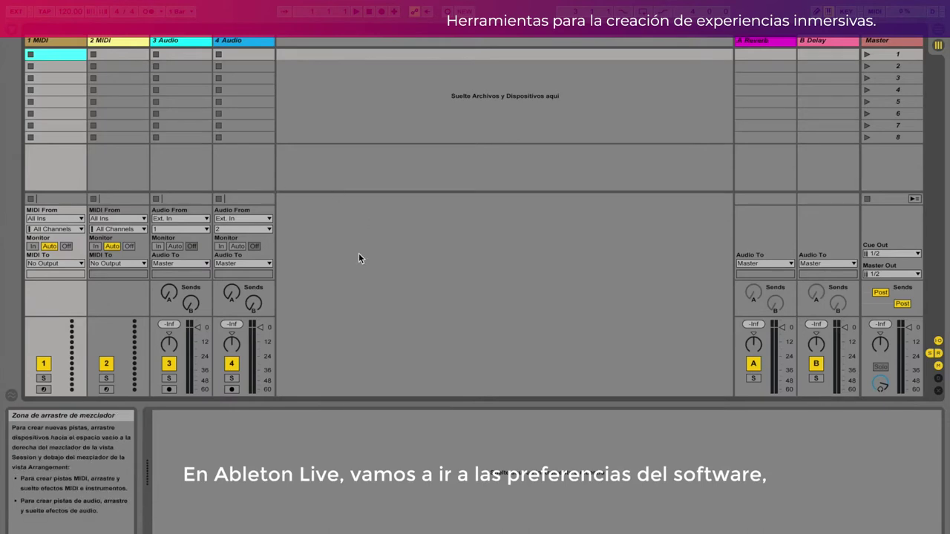
click(44, 8)
click(73, 15)
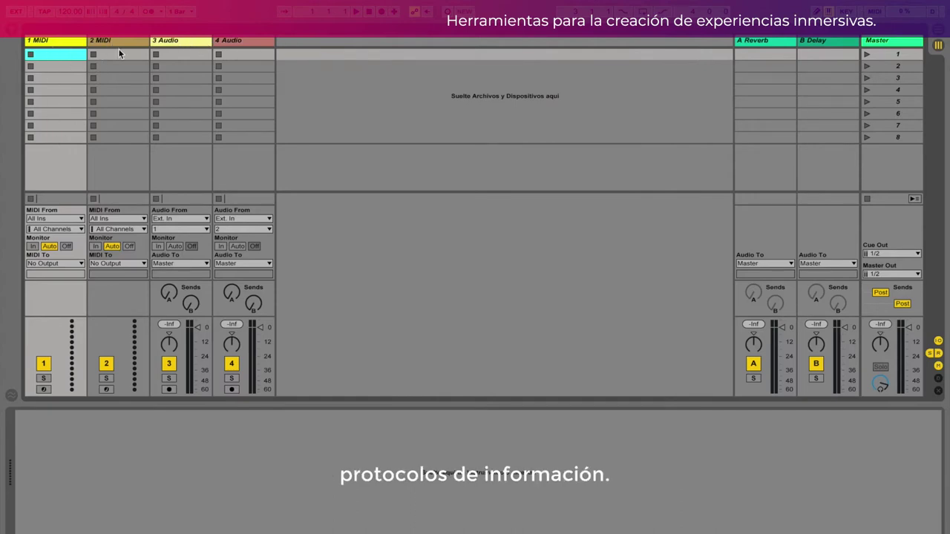
Delete the two MIDI tracks and load STE-016.wav into the first audio track's slot.
click(62, 42)
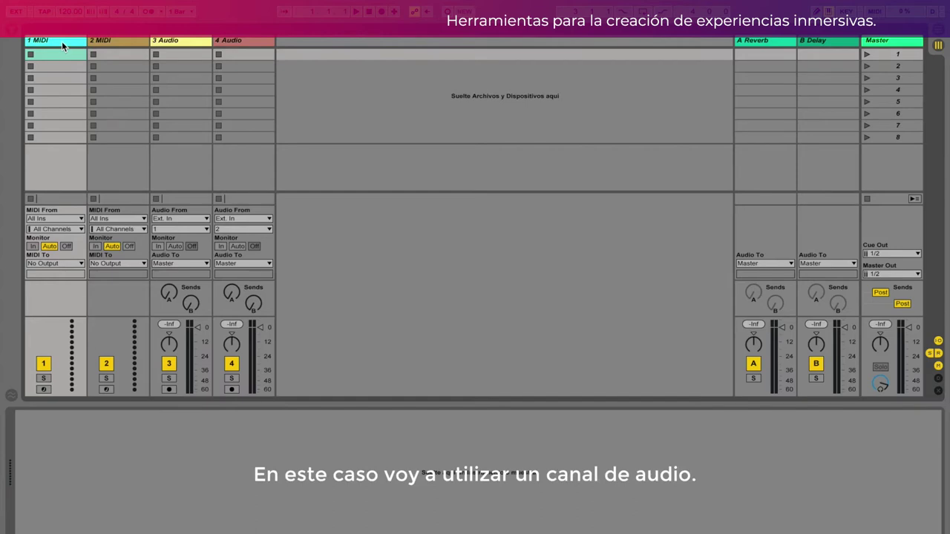
key(Delete)
key(Delete)
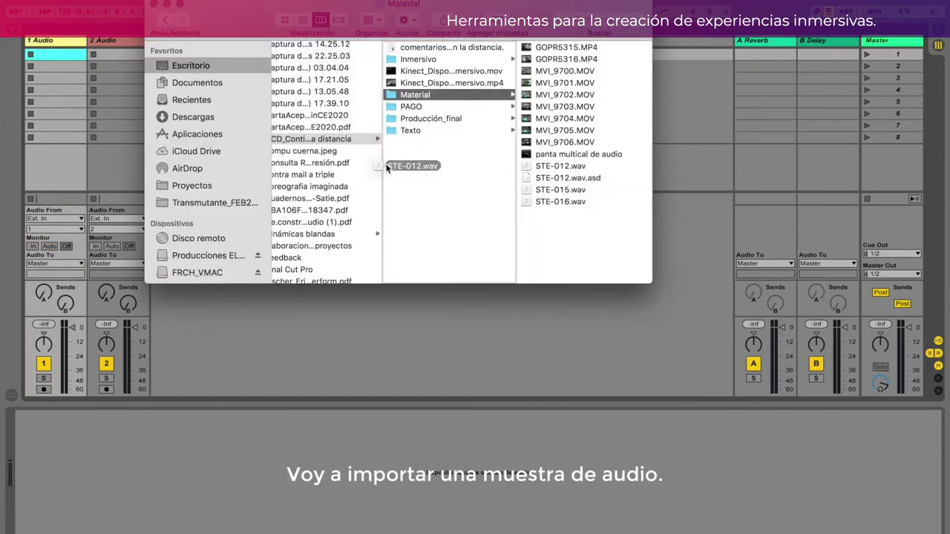
drag(560, 201, 53, 59)
Name the clip 'pajaros' and open its sample waveform in Clip View.
text(pa)
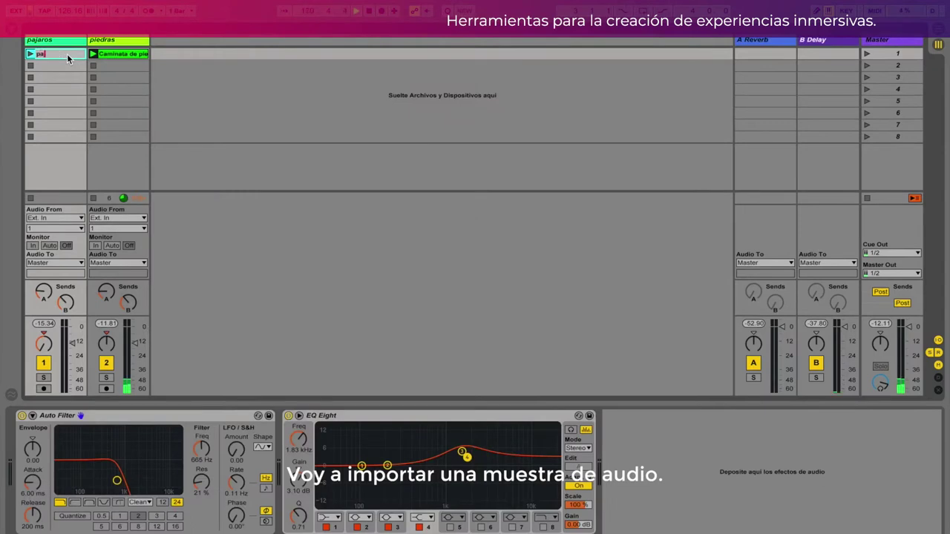
text(jaros)
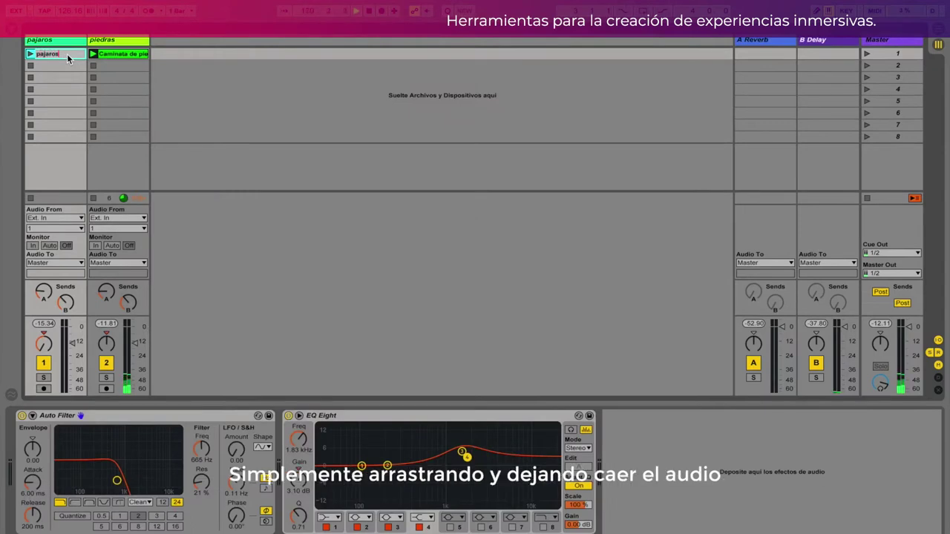
click(65, 66)
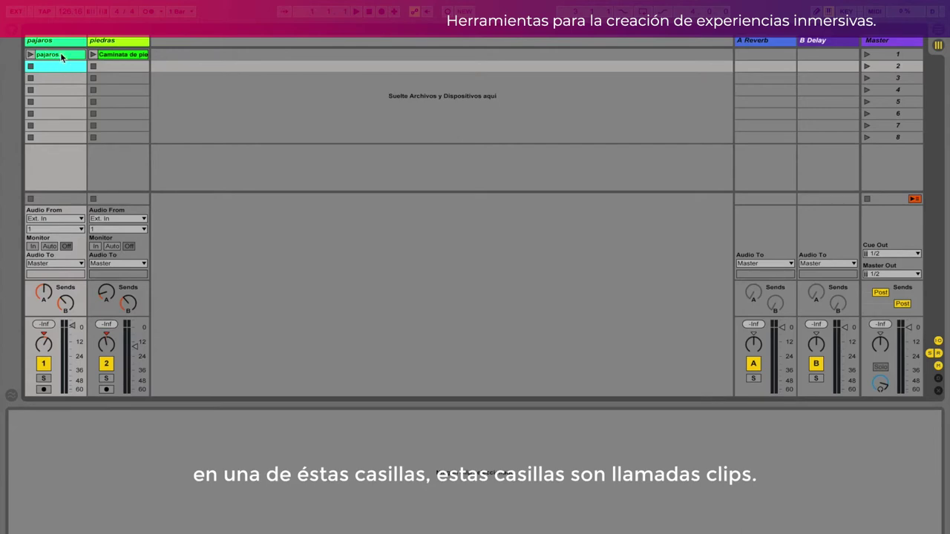
double_click(61, 55)
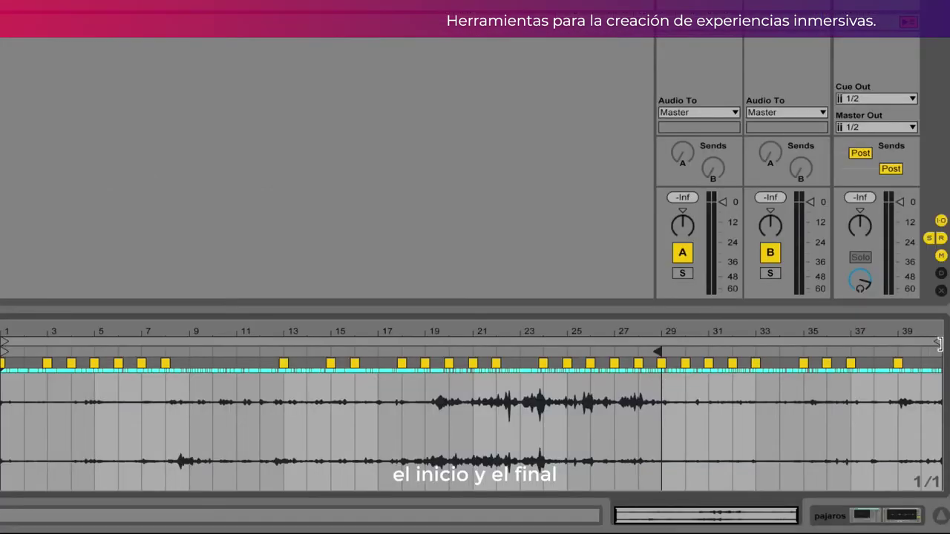
Set the pajaros clip's end marker to bar 29, its start to bar 19, and enable Loop.
drag(936, 431, 799, 428)
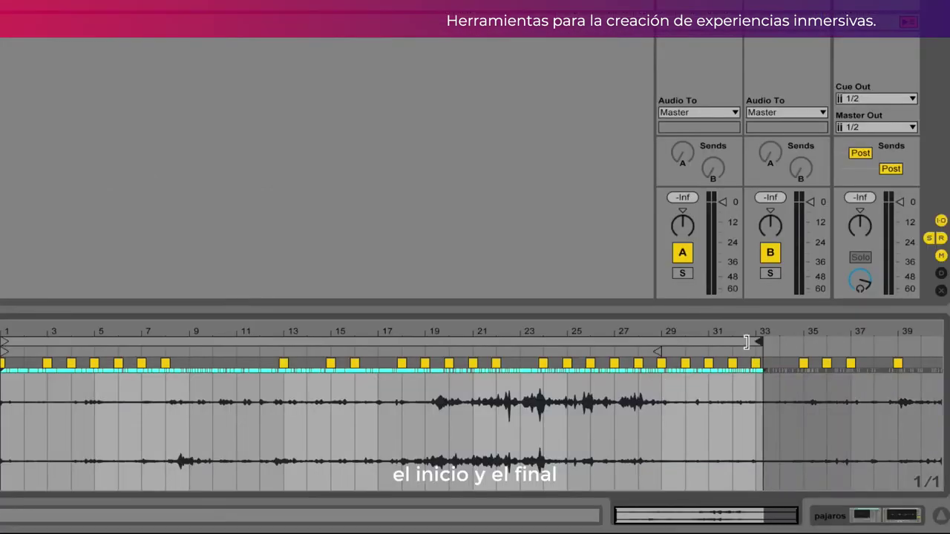
drag(746, 342, 656, 340)
mouse_move(9, 343)
mouse_down()
mouse_move(346, 341)
mouse_move(426, 362)
mouse_up()
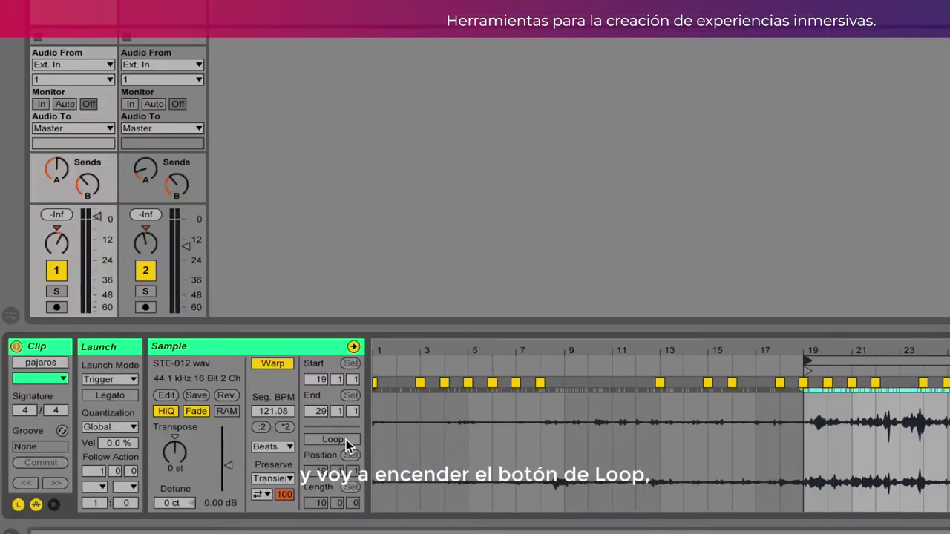
click(341, 439)
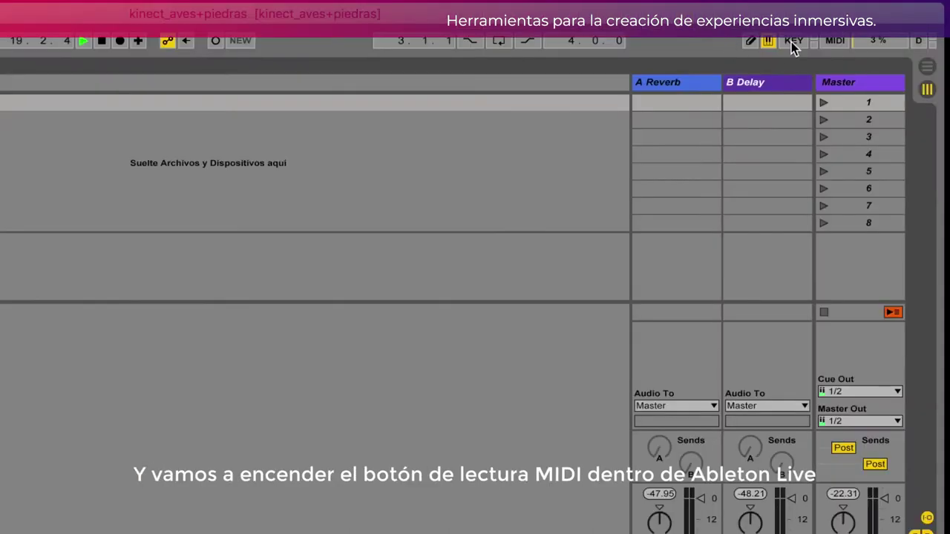
Enter MIDI Map Mode, mute Kinectar's outputs, and map the right-hand X position to a control.
click(835, 41)
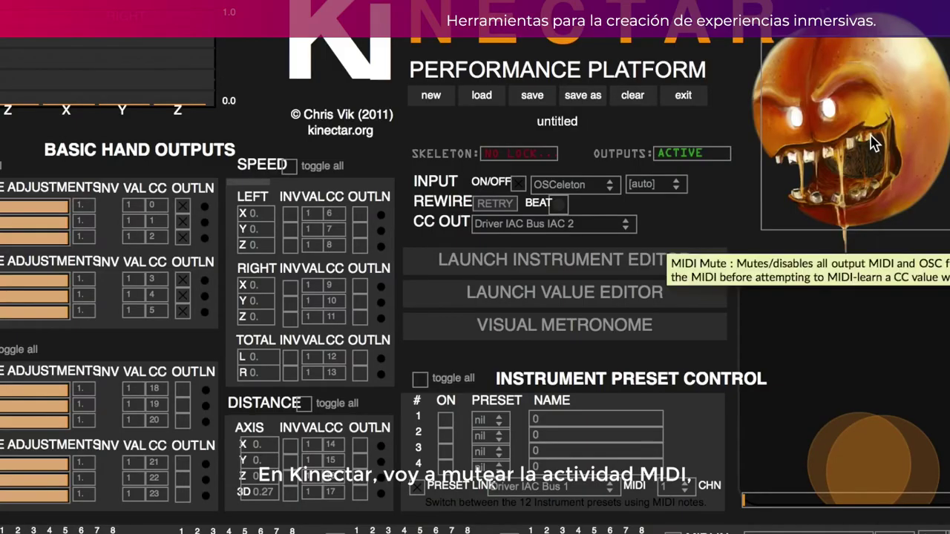
click(874, 143)
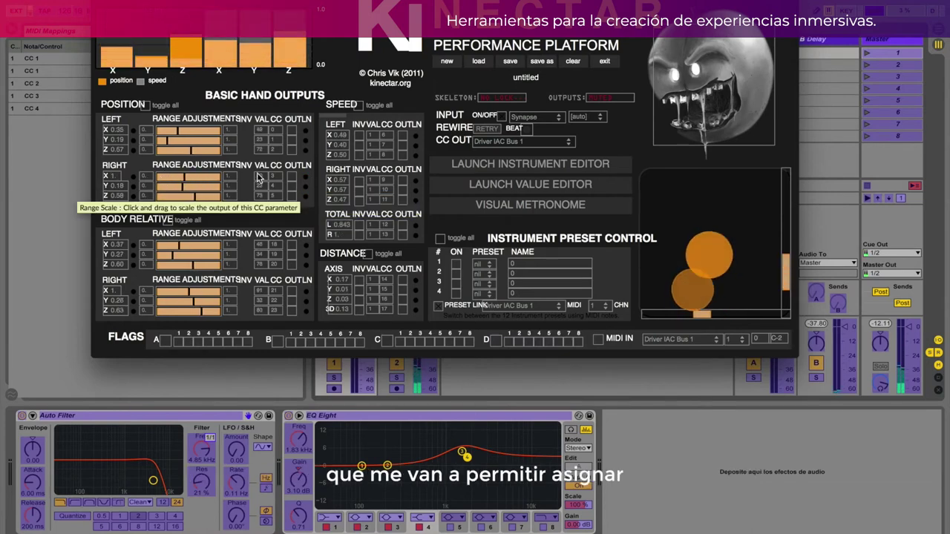
click(305, 179)
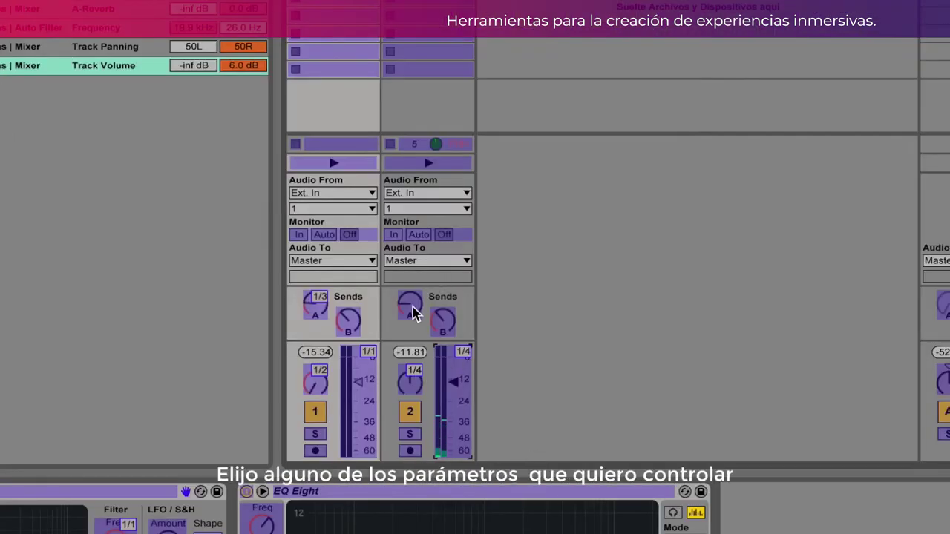
Map Kinectar's right-hand Y position to track 2's reverb send.
click(415, 314)
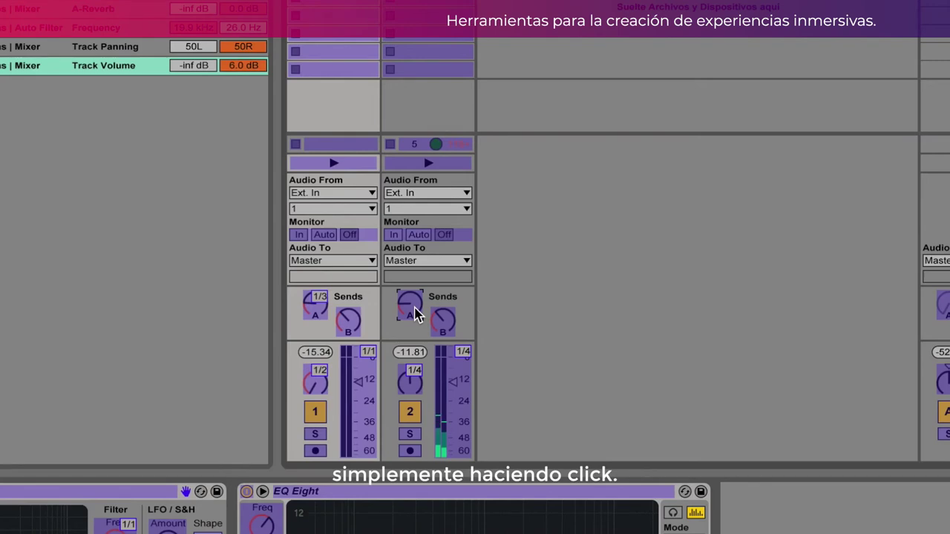
key(super+Tab)
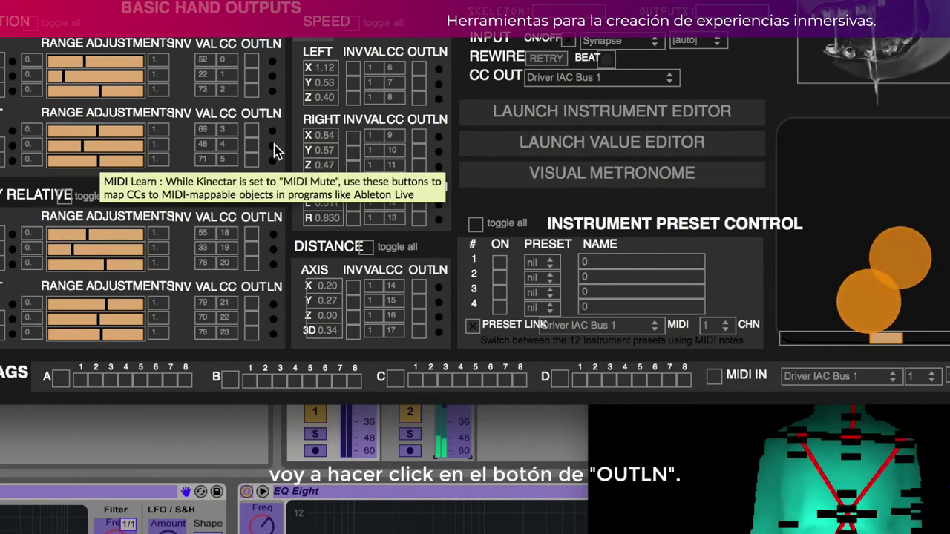
click(272, 146)
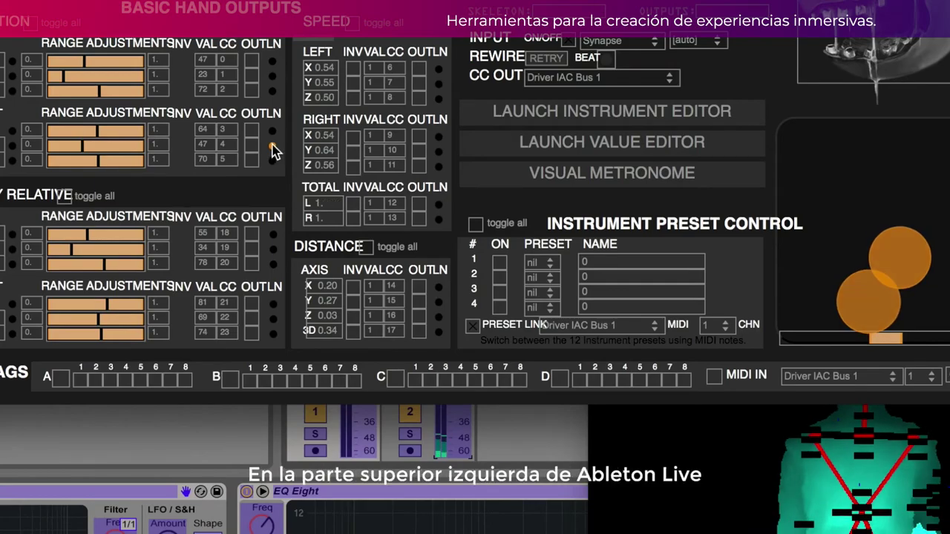
key(super+Tab)
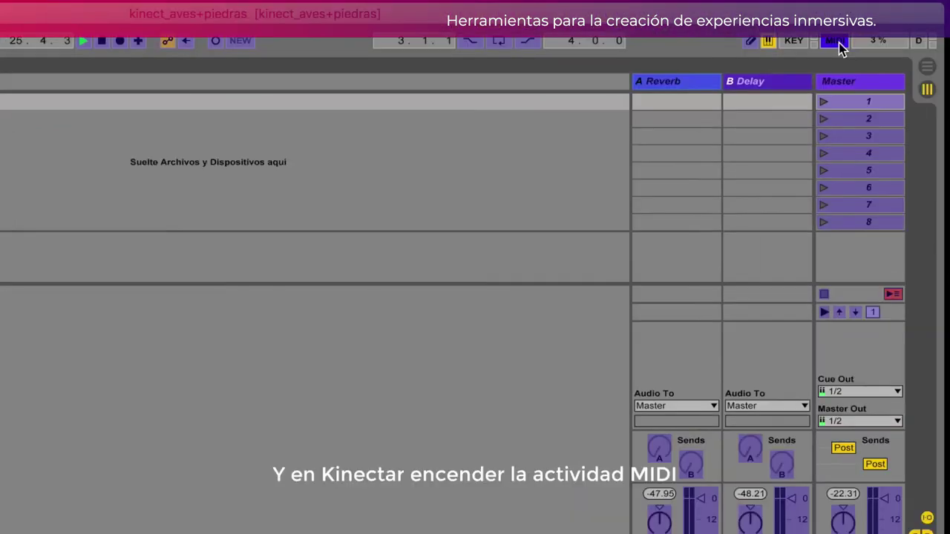
Exit MIDI Map Mode in Ableton Live.
click(836, 43)
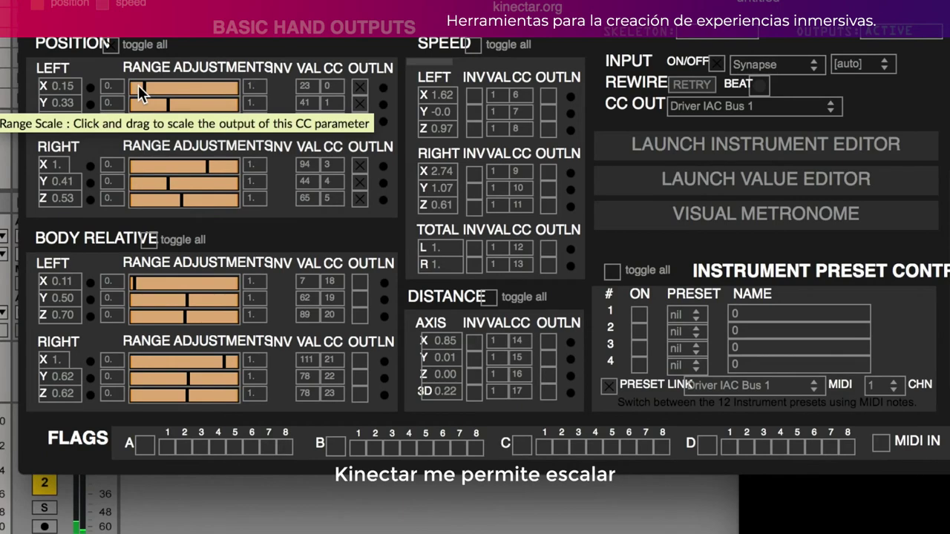
Narrow the left-hand ranges: X upper limit 0.7 and Z 0.1–0.7.
drag(150, 85, 195, 87)
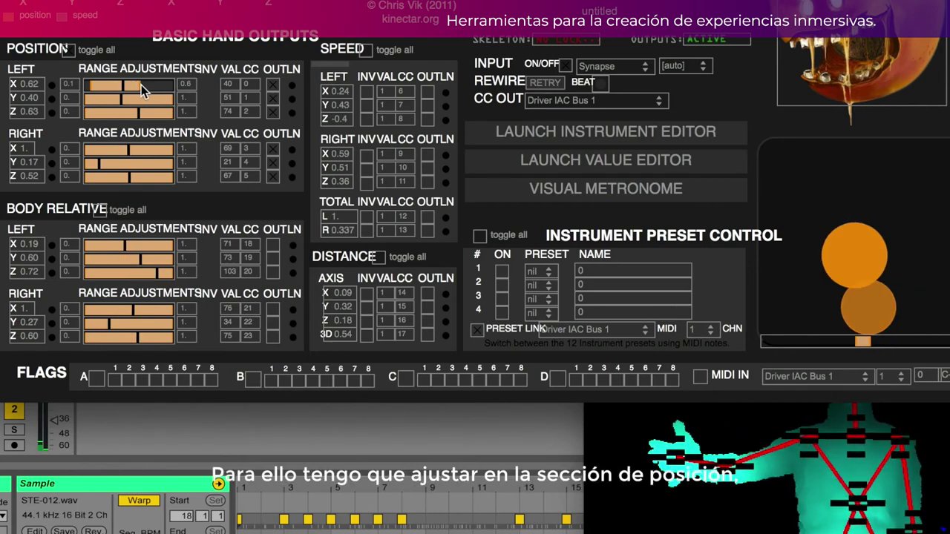
drag(143, 85, 106, 89)
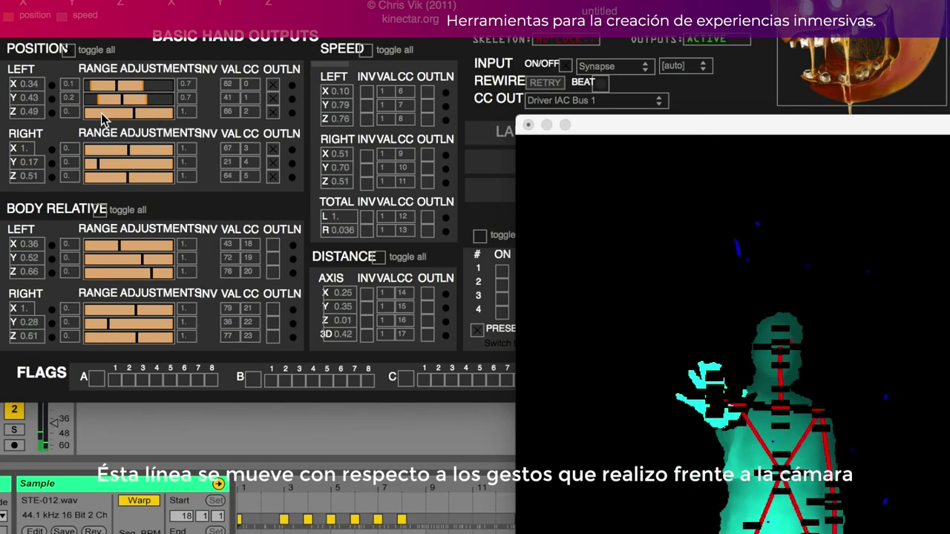
drag(97, 113, 150, 115)
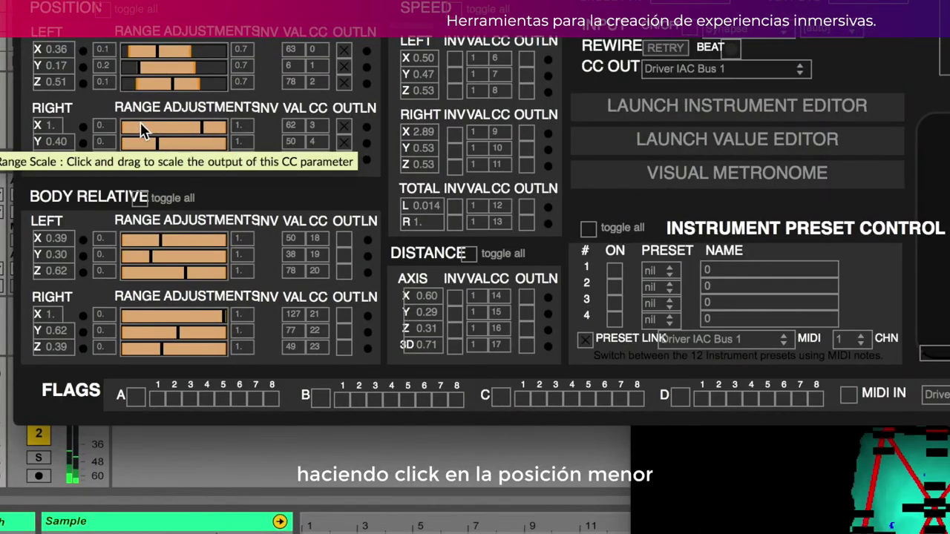
Set the right-hand ranges to X 0.11–0.9, Y 0.1–0.8 and Z 0.2–0.5.
drag(135, 125, 211, 128)
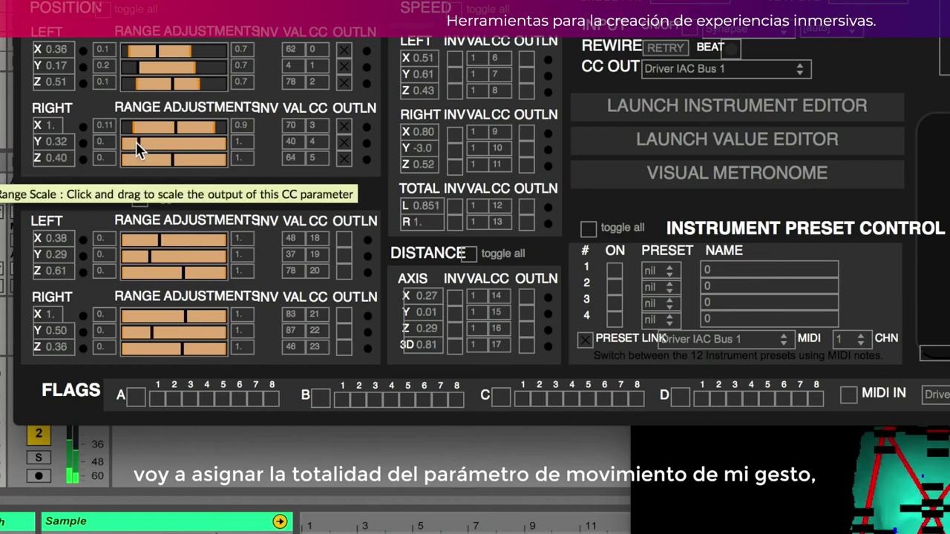
drag(129, 142, 206, 148)
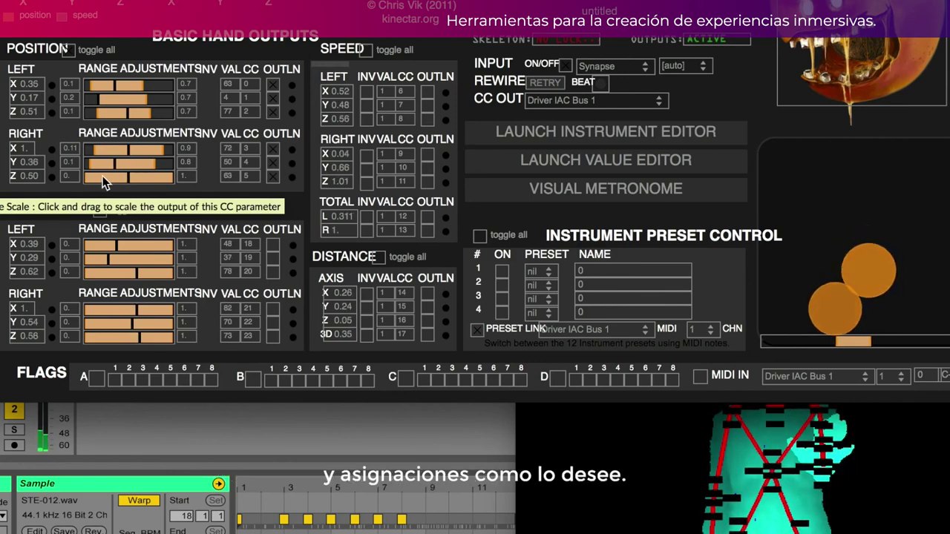
drag(103, 179, 150, 181)
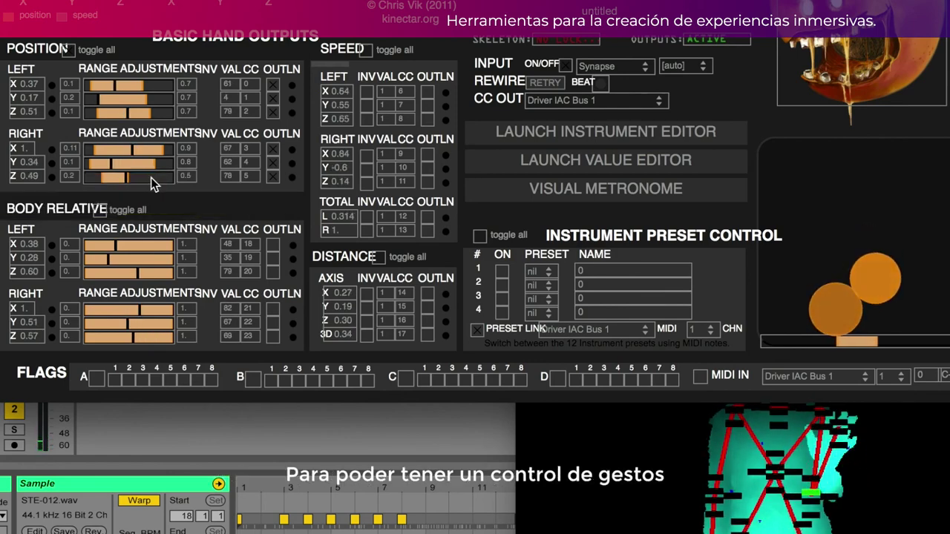
click(153, 177)
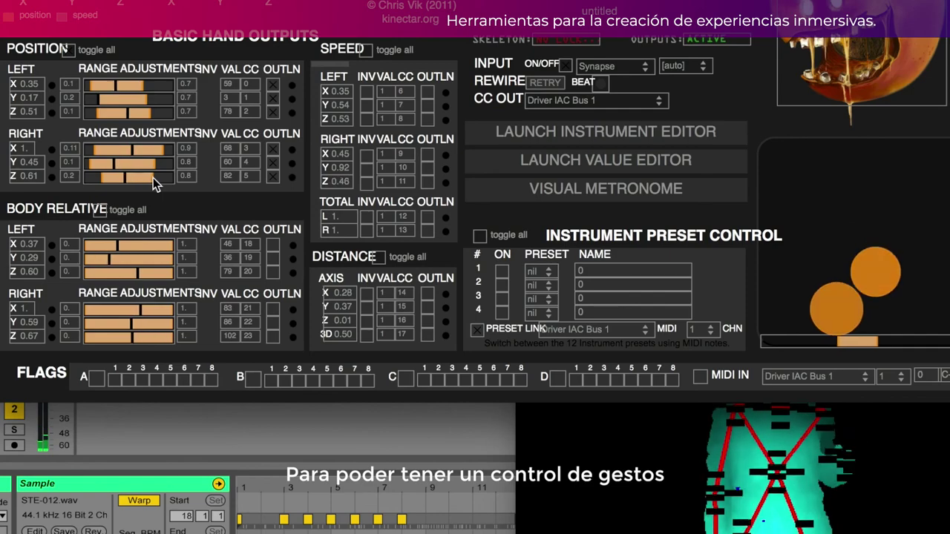